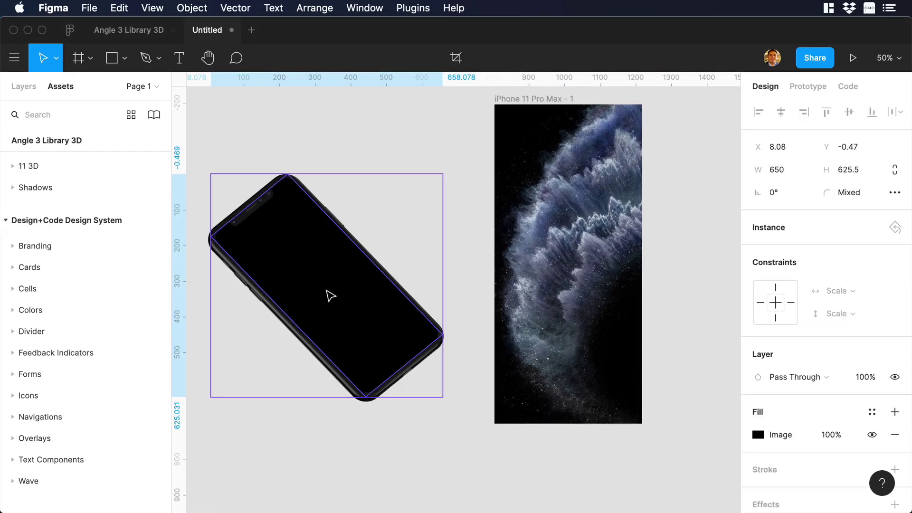
# Apply the iPhone 11 Pro Max - 1 frame to the phone mockup with the Angle Mockups plugin.
pyautogui.click(413, 8)
pyautogui.moveTo(448, 24)
pyautogui.click(582, 29)
pyautogui.click(429, 309)
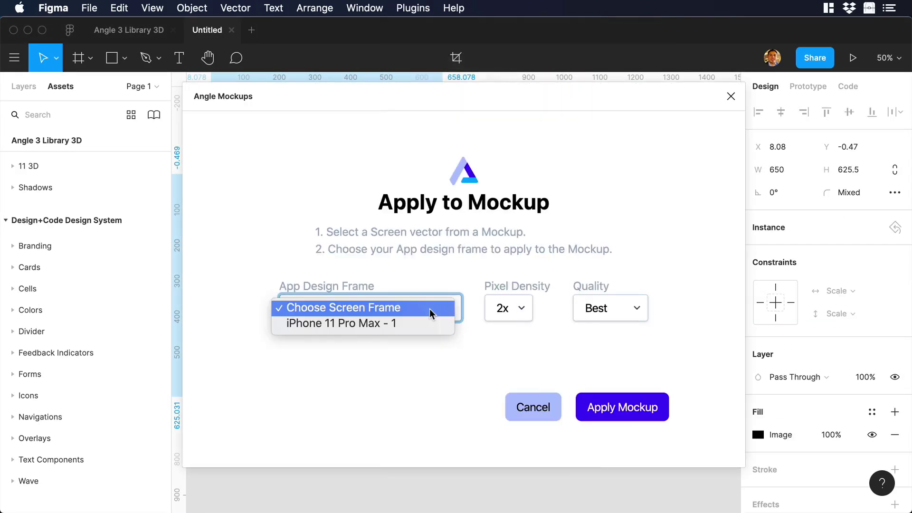
pyautogui.click(361, 323)
pyautogui.click(633, 410)
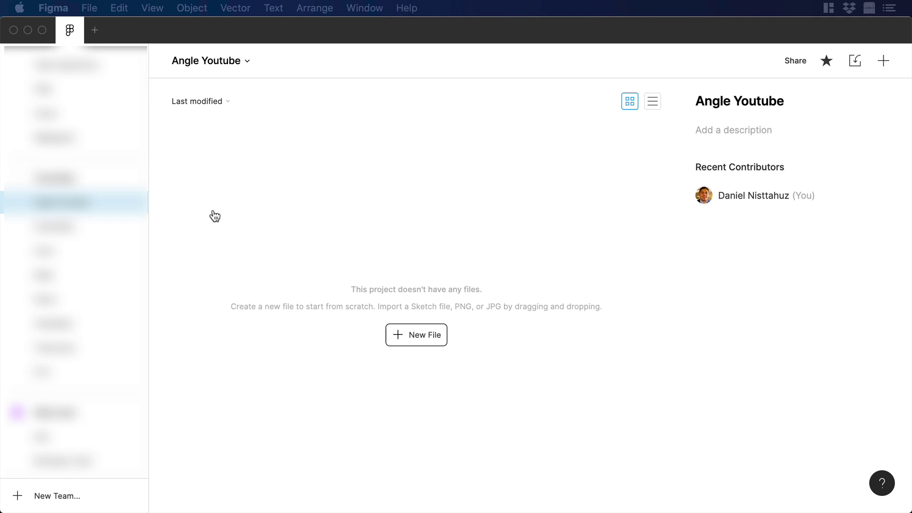
# Import Angle 3 Library 3D.fig from Finder into the Angle Youtube project.
pyautogui.press('super+Tab')
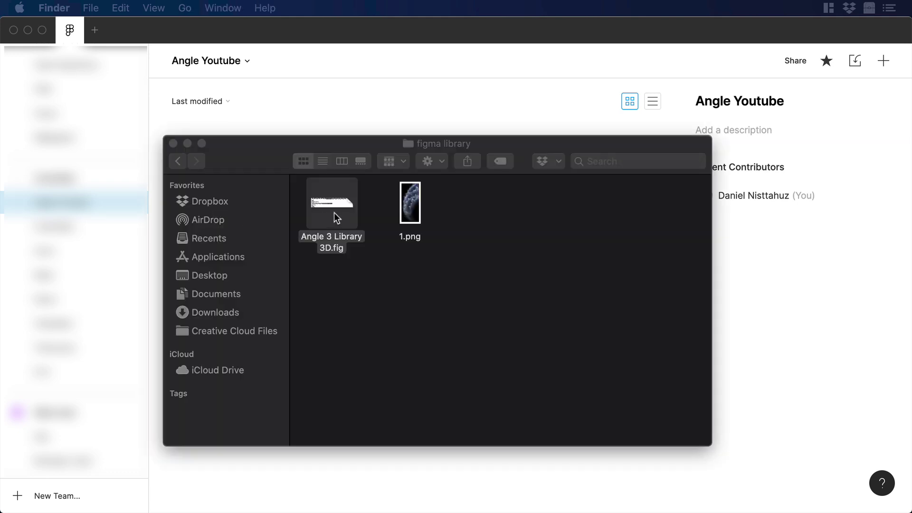
pyautogui.moveTo(335, 212); pyautogui.dragTo(355, 100)
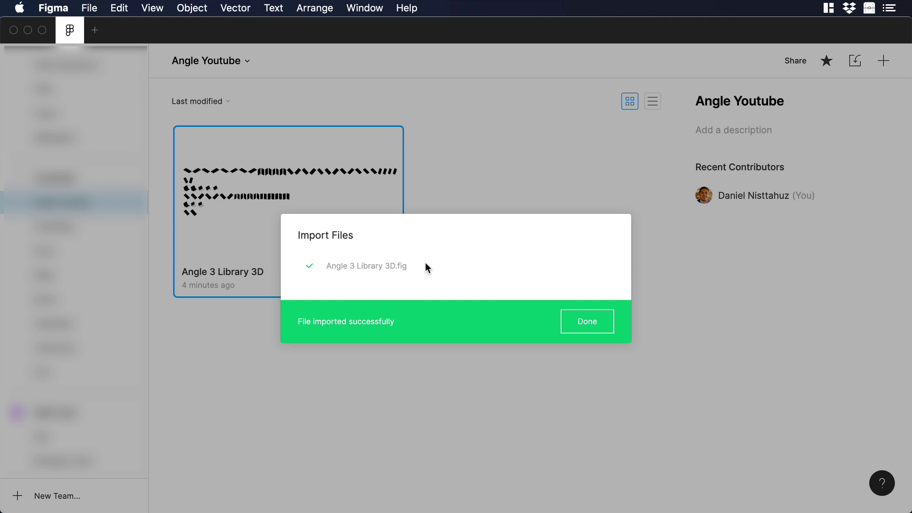
pyautogui.click(580, 315)
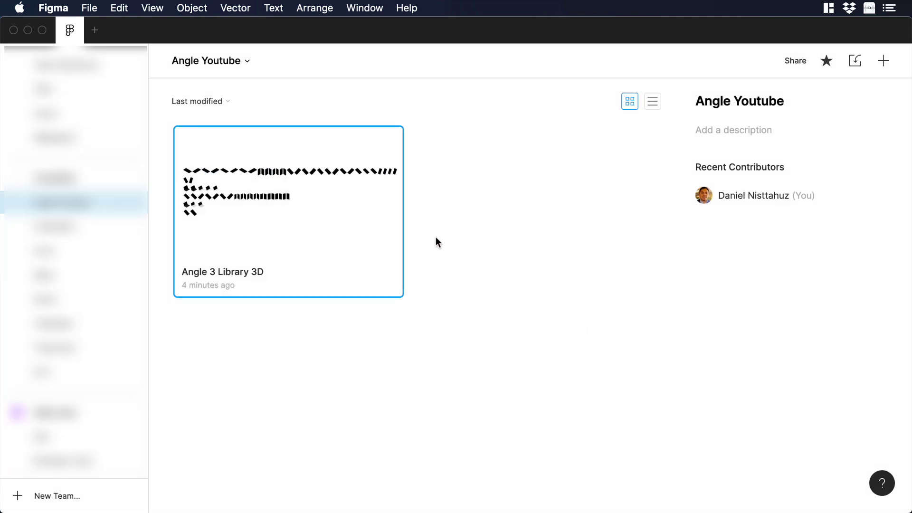
# Open Angle 3 Library 3D and publish its 83 components as a library.
pyautogui.doubleClick(346, 209)
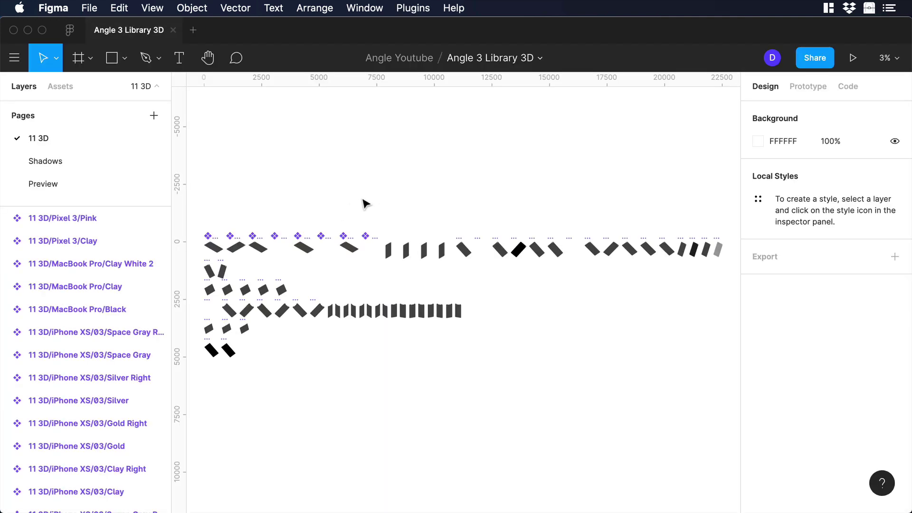
pyautogui.click(539, 57)
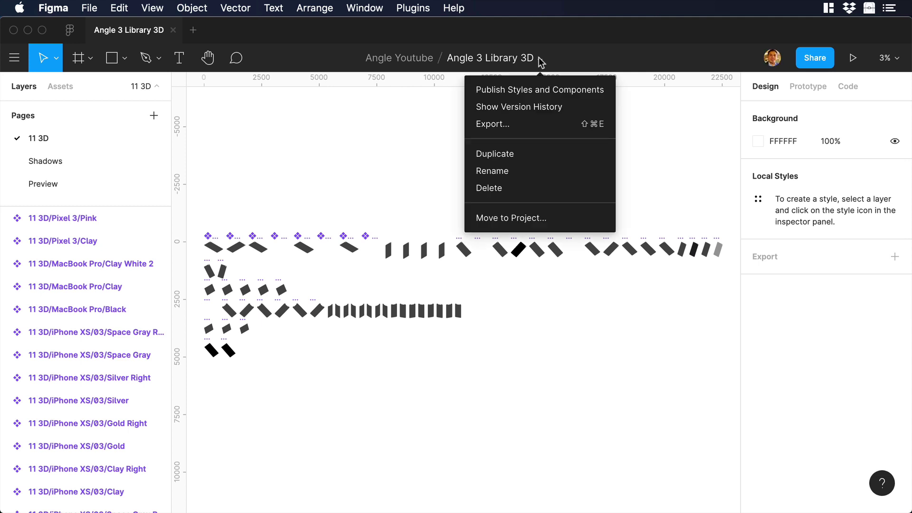
pyautogui.click(540, 90)
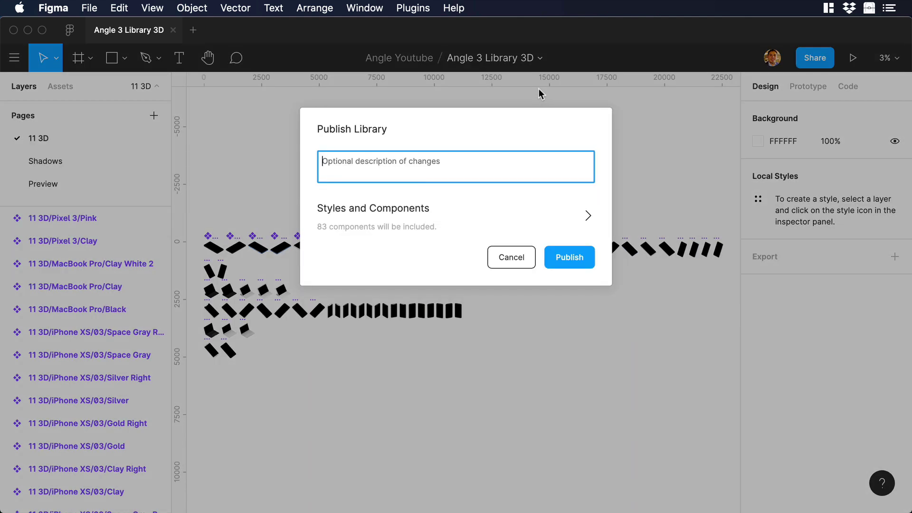
pyautogui.click(565, 259)
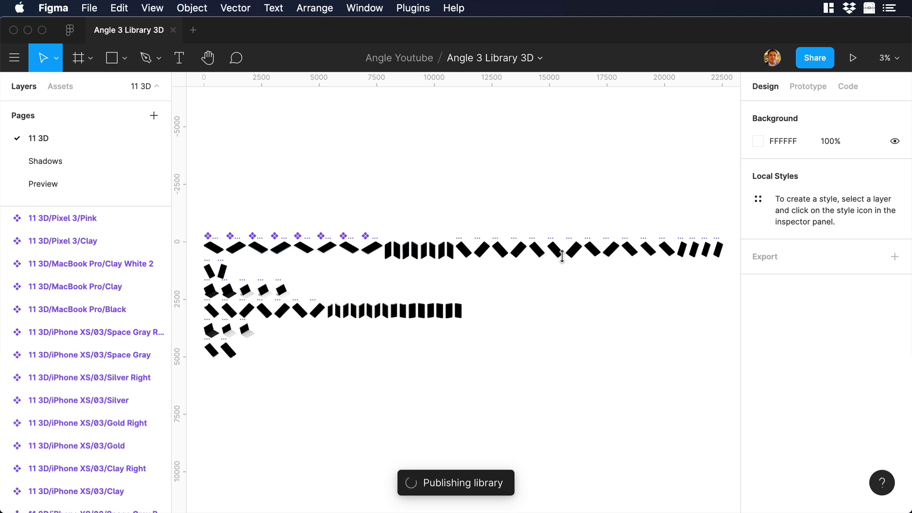
# Create a new Untitled draft and show its Team Library list from the Assets panel.
pyautogui.click(70, 31)
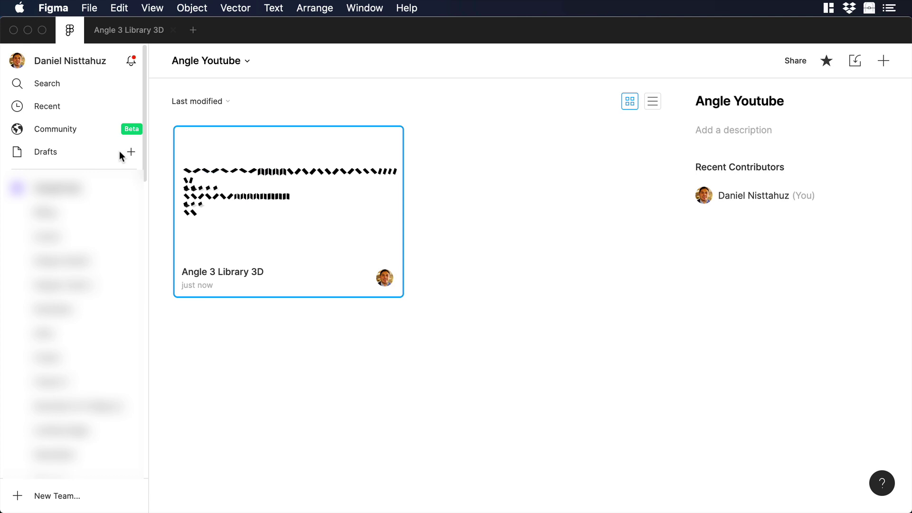
pyautogui.click(131, 152)
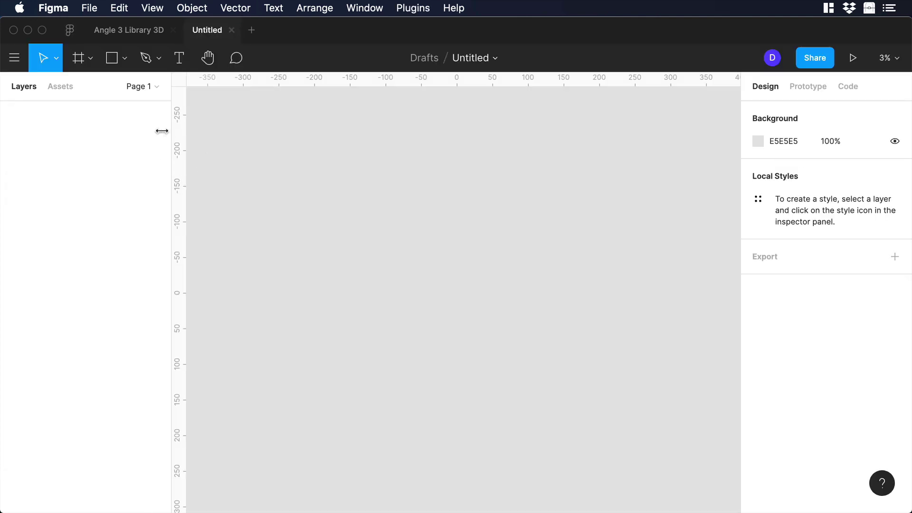
pyautogui.click(59, 87)
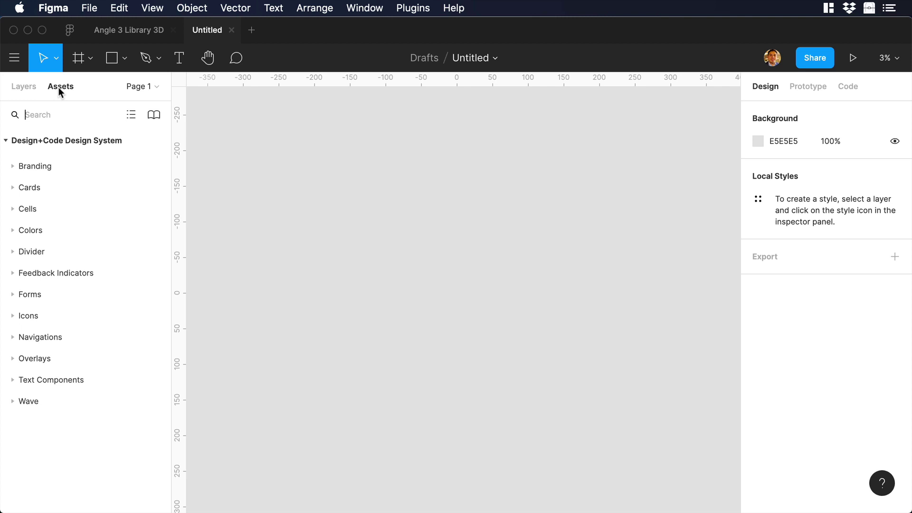
pyautogui.click(153, 116)
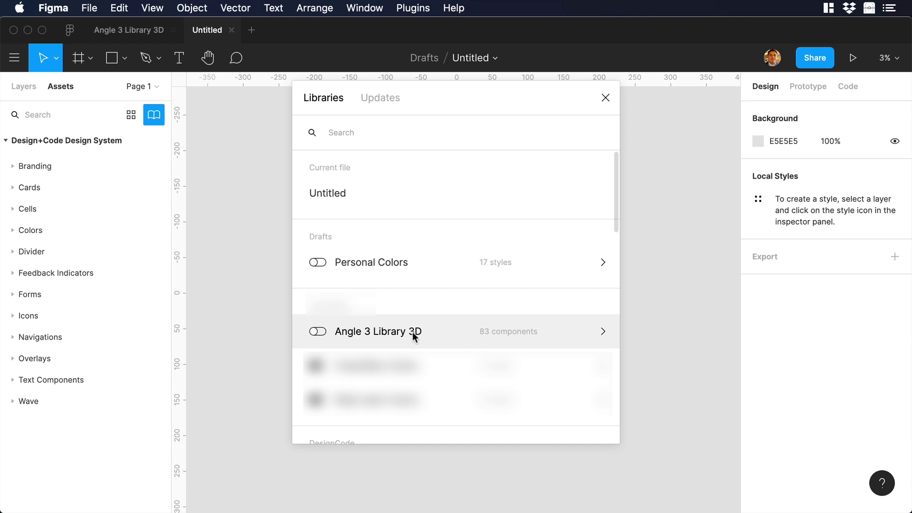
# Enable Angle 3 Library 3D and drag a tilted Clay phone mockup onto the canvas.
pyautogui.click(315, 334)
pyautogui.click(426, 334)
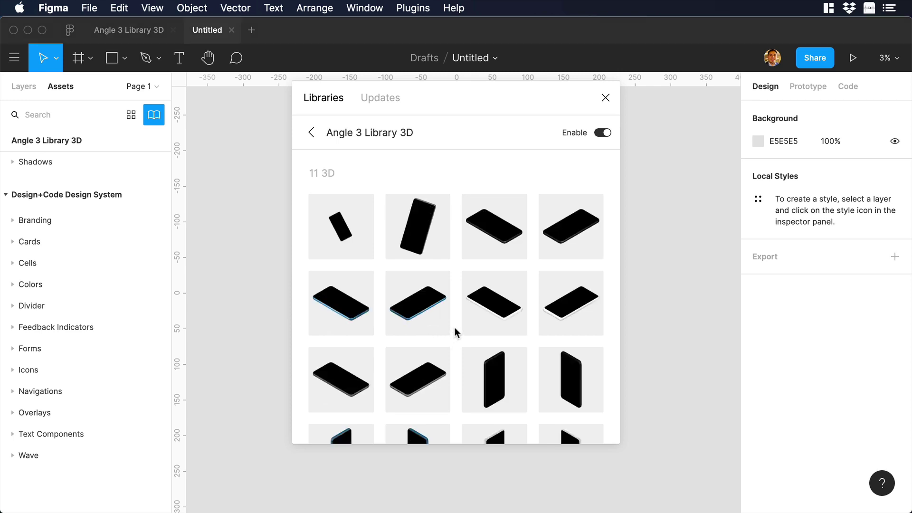
pyautogui.scroll(-5, 454, 328)
pyautogui.scroll(-8, 455, 327)
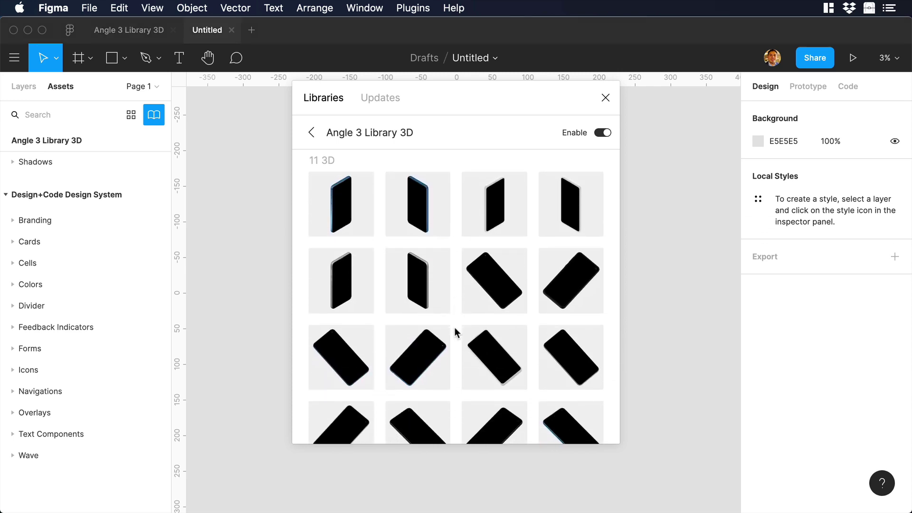
pyautogui.scroll(-4, 454, 328)
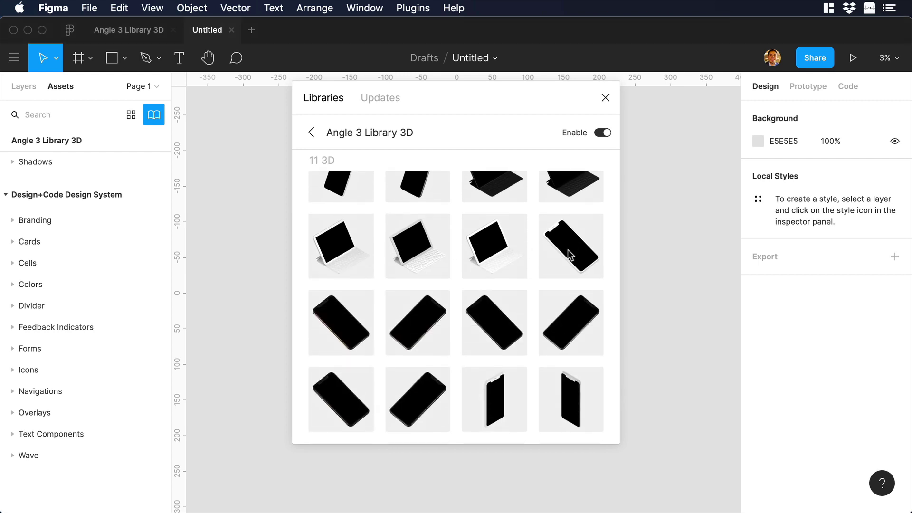
pyautogui.moveTo(568, 252); pyautogui.dragTo(389, 310)
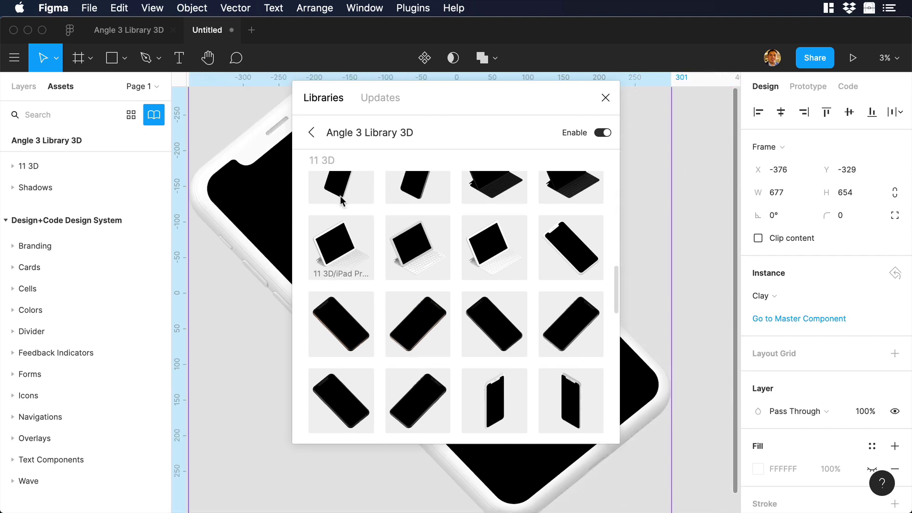
# Zoom to 50% and swap the phone mockup instance to the Space Gray variant.
pyautogui.click(605, 97)
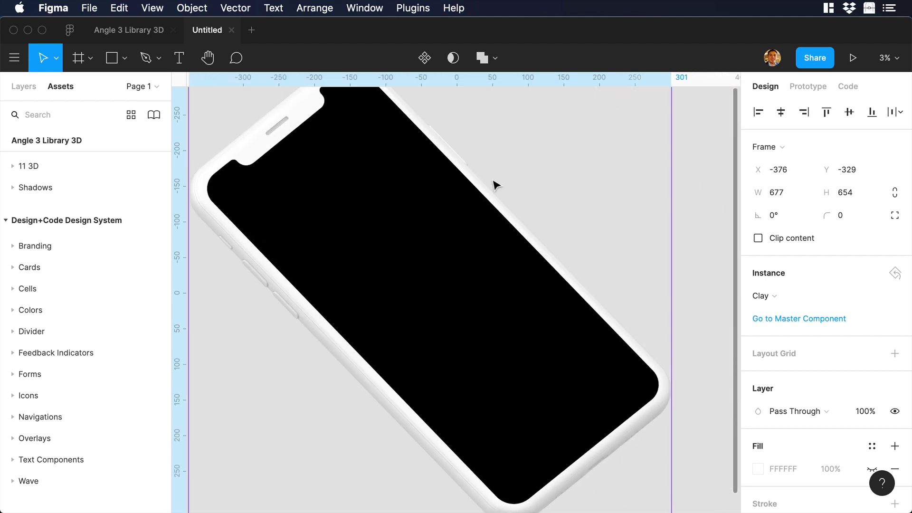
pyautogui.hotkey('shift', '2')
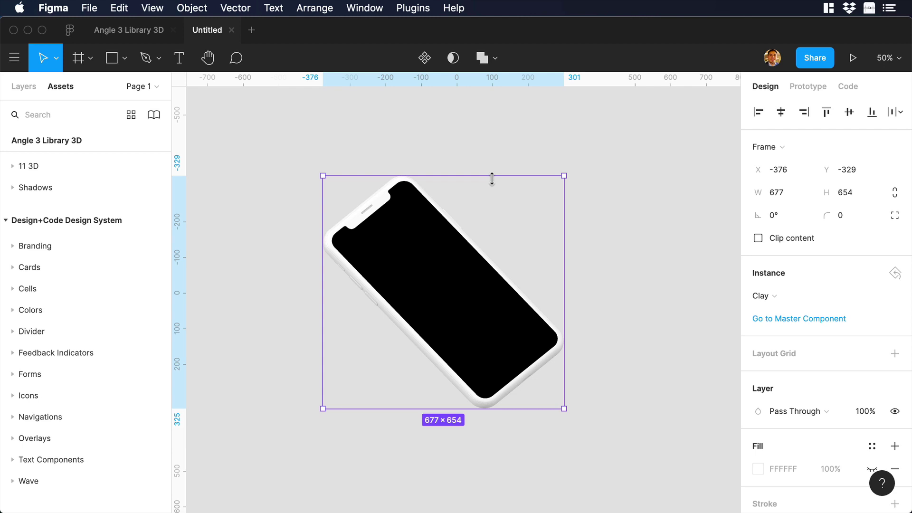
pyautogui.hscroll(5, 492, 178)
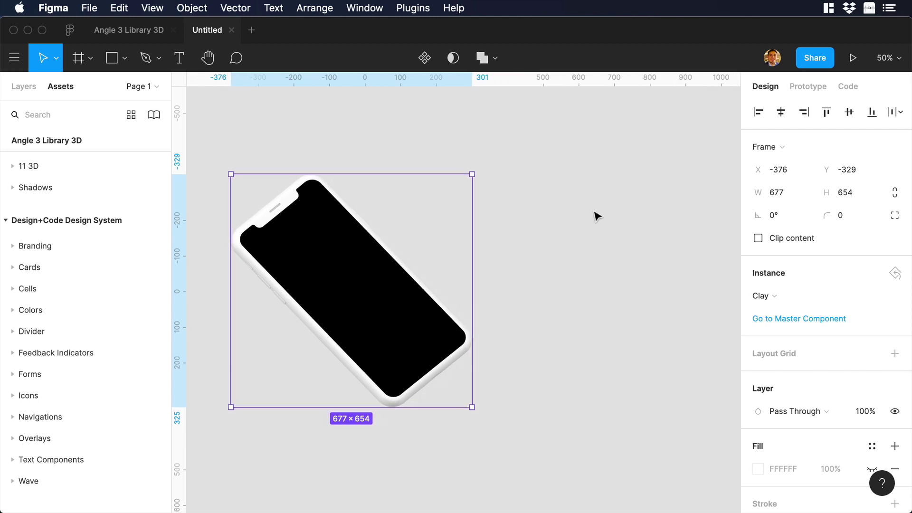
pyautogui.click(775, 299)
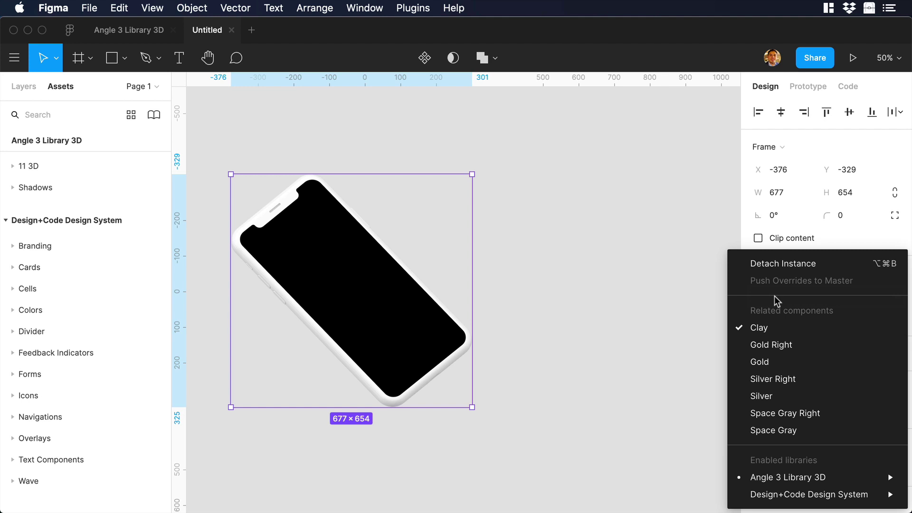
pyautogui.click(782, 379)
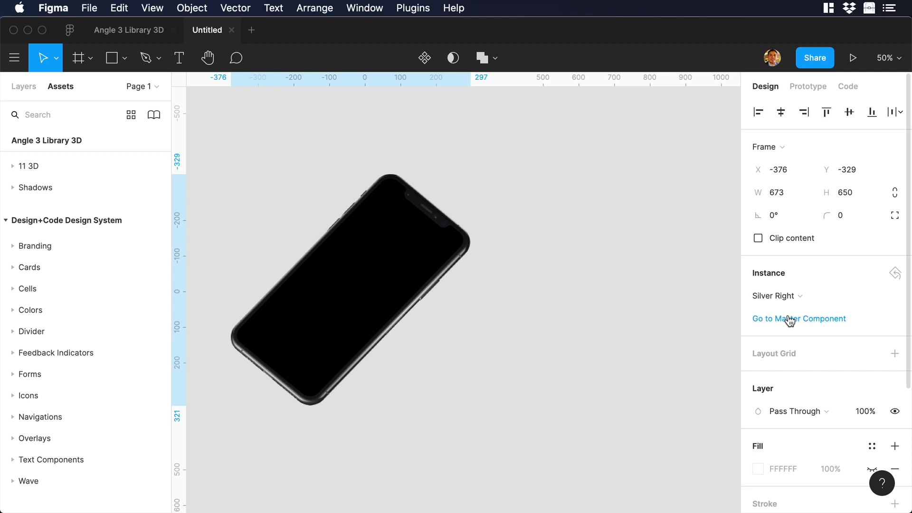
pyautogui.click(782, 293)
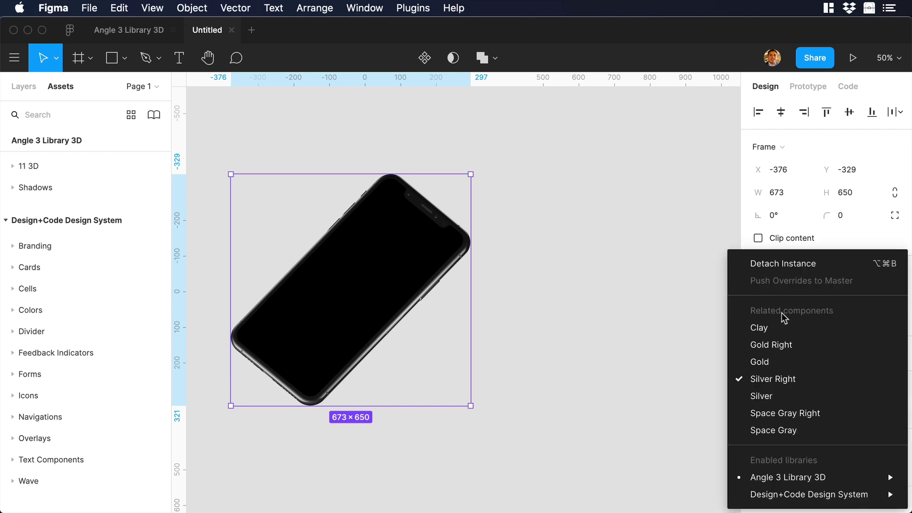
pyautogui.click(780, 430)
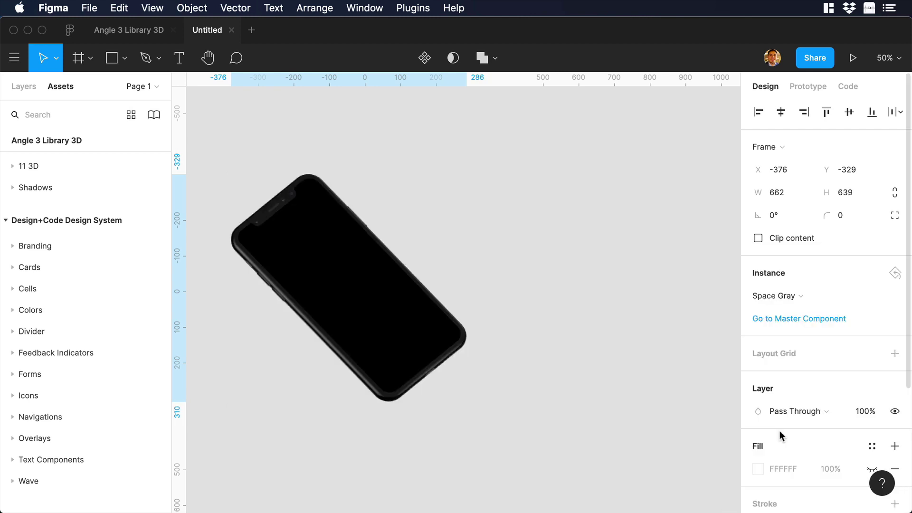
# Add a blank 414×896 iPhone 11 Pro Max frame beside the mockup.
pyautogui.click(590, 309)
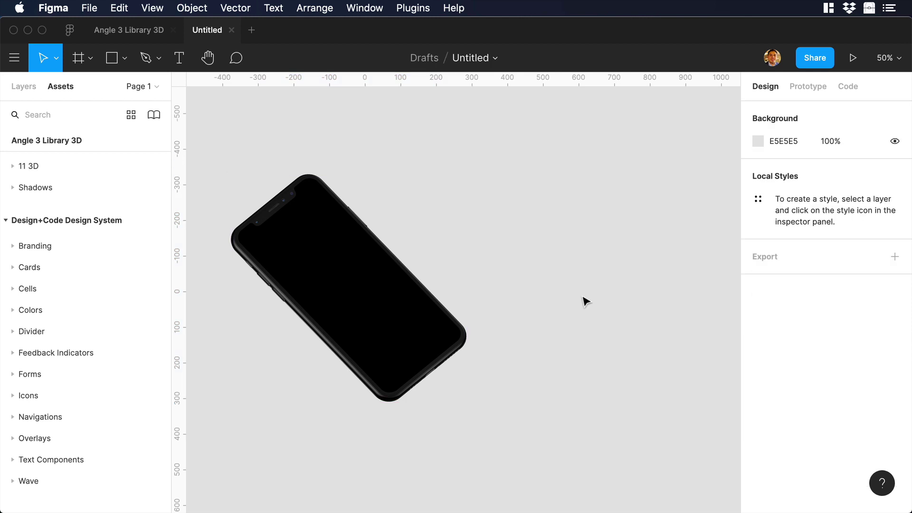
pyautogui.press('f')
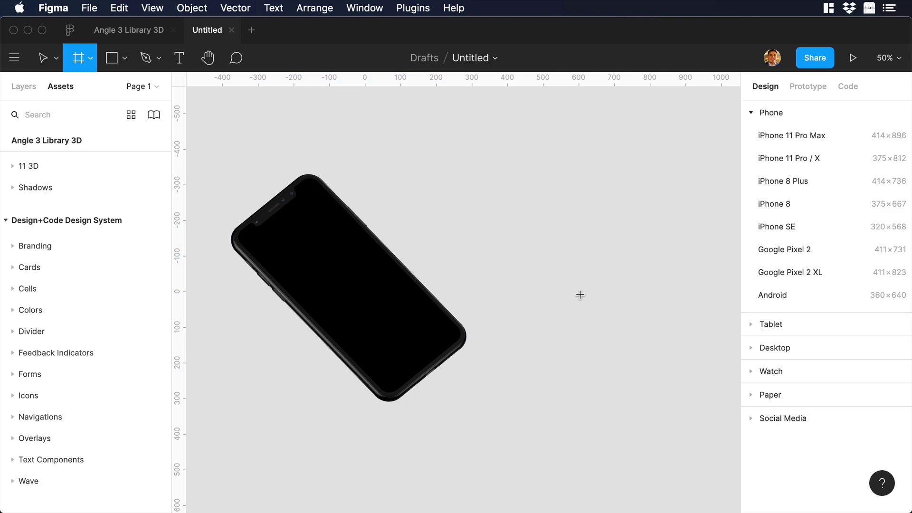
pyautogui.click(801, 135)
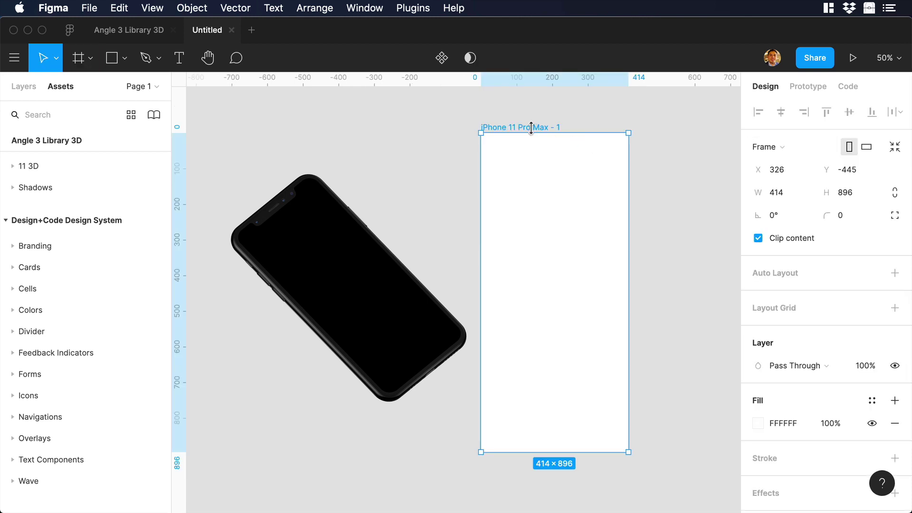
# Move the iPhone frame up-right and drop the 1.png wallpaper from Finder onto it.
pyautogui.moveTo(532, 131); pyautogui.dragTo(568, 102)
pyautogui.press('super+Tab')
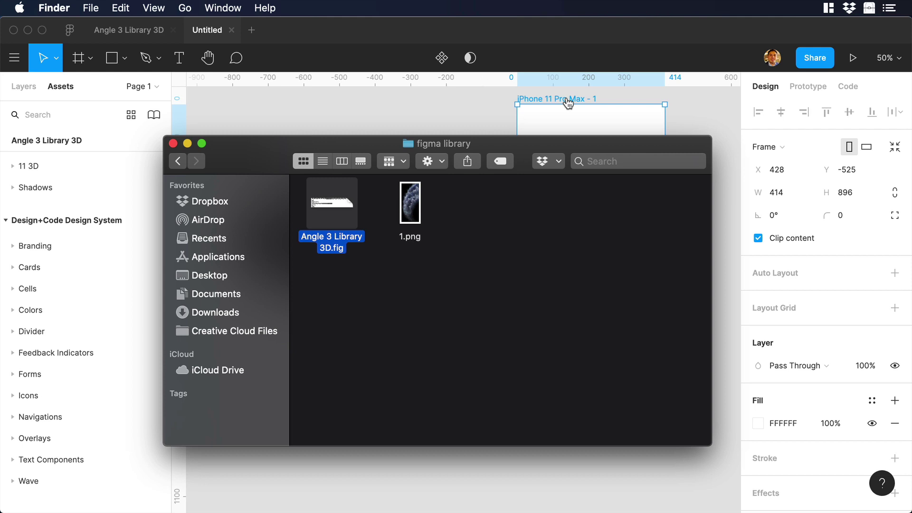
pyautogui.moveTo(410, 202); pyautogui.dragTo(562, 115)
pyautogui.click(563, 115)
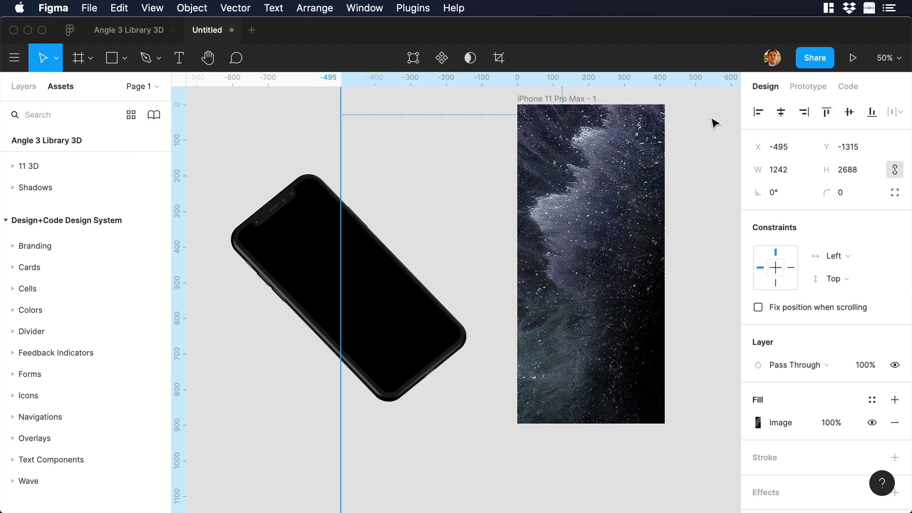
# Align the wallpaper to the frame's left and top edges and scale it down to fit 414×896.
pyautogui.click(752, 113)
pyautogui.click(823, 113)
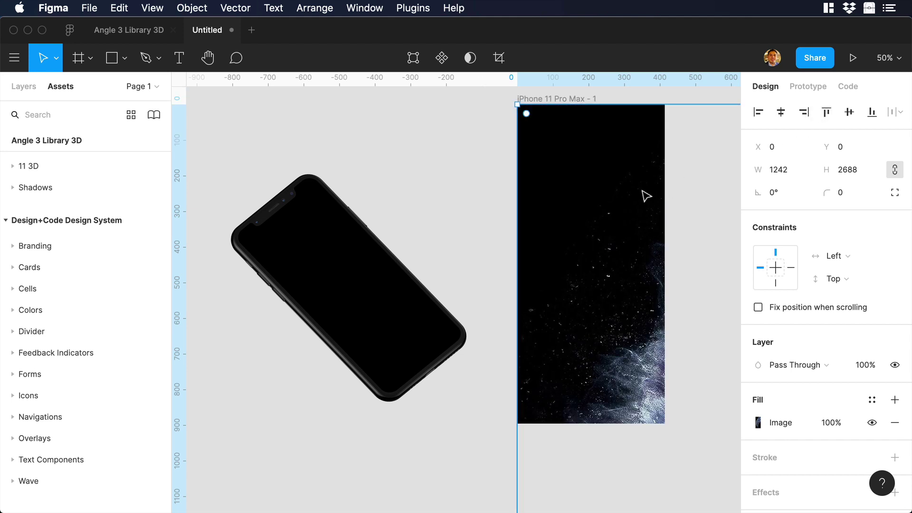
pyautogui.press('-')
pyautogui.press('-')
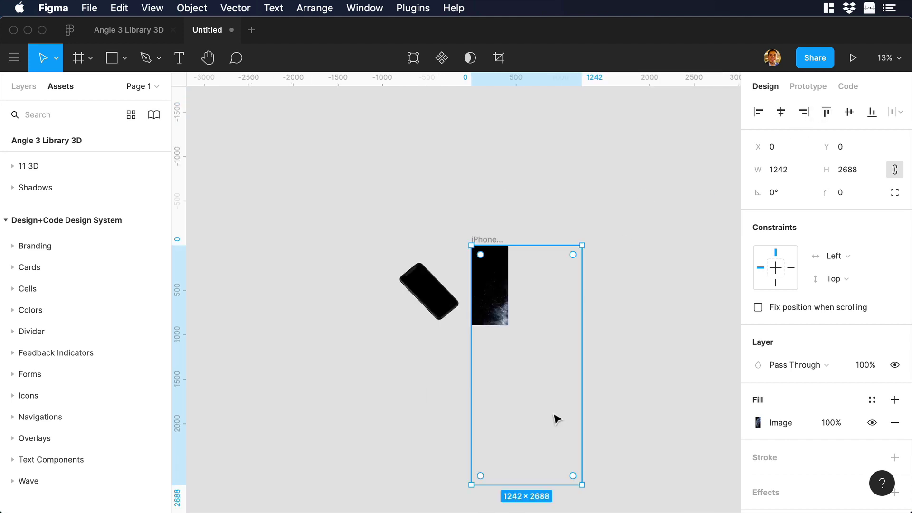
pyautogui.moveTo(578, 482); pyautogui.dragTo(507, 323)
pyautogui.click(537, 327)
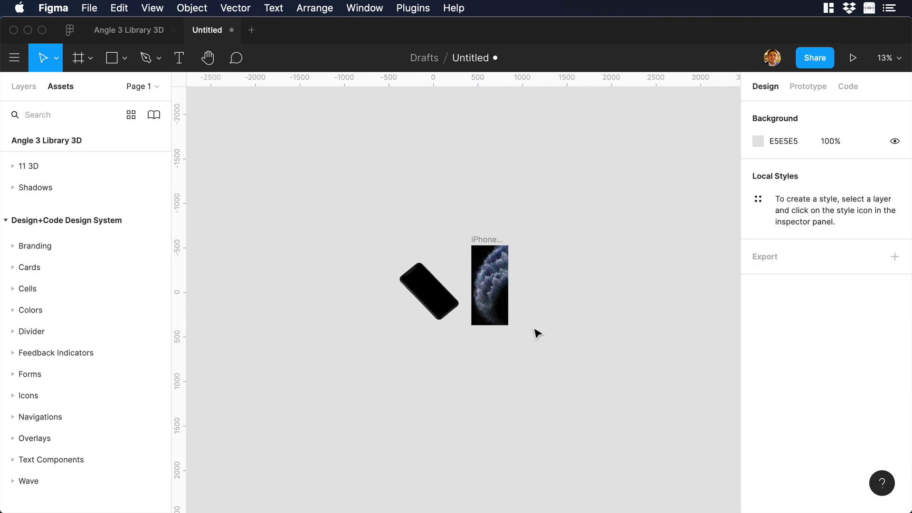
# Select the tilted iPhone's screen layer and apply the iPhone 11 Pro Max - 1 frame via Angle Mockups.
pyautogui.press('+')
pyautogui.press('+')
pyautogui.hscroll(2, 541, 332)
pyautogui.click(334, 295)
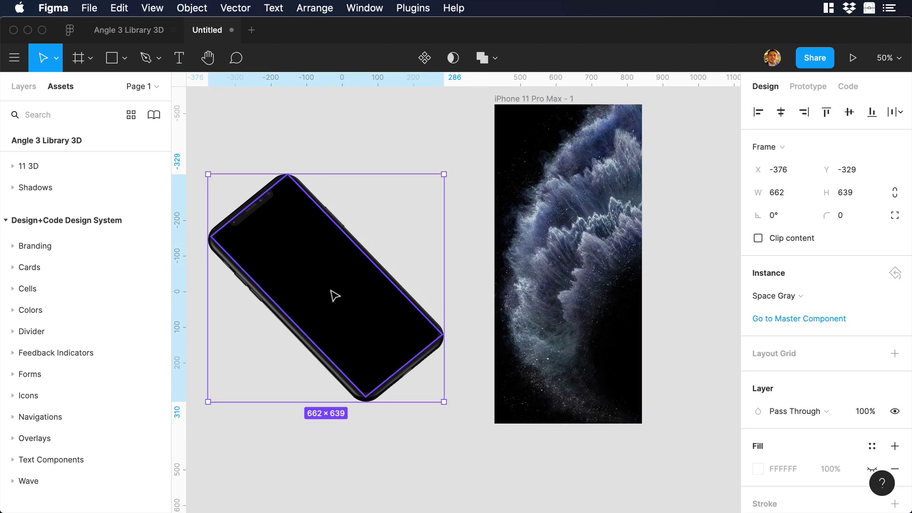
pyautogui.doubleClick(335, 296)
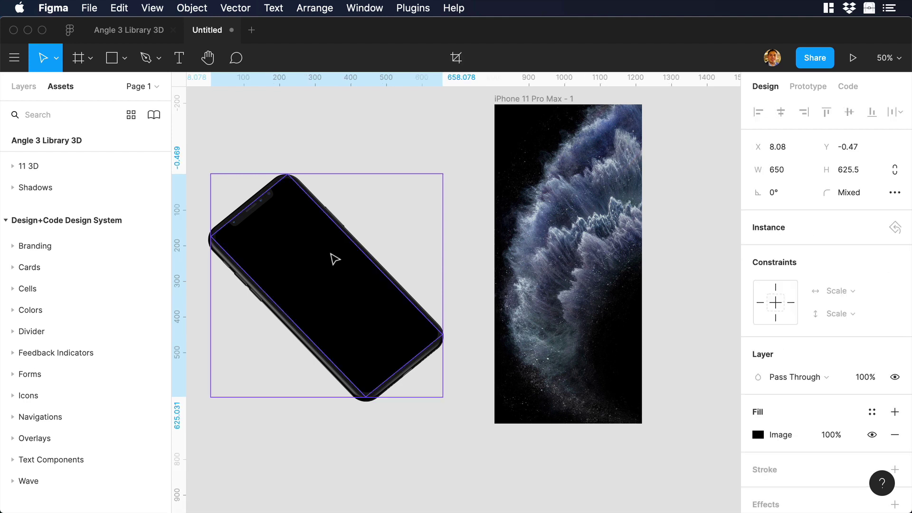
pyautogui.click(413, 8)
pyautogui.moveTo(525, 28)
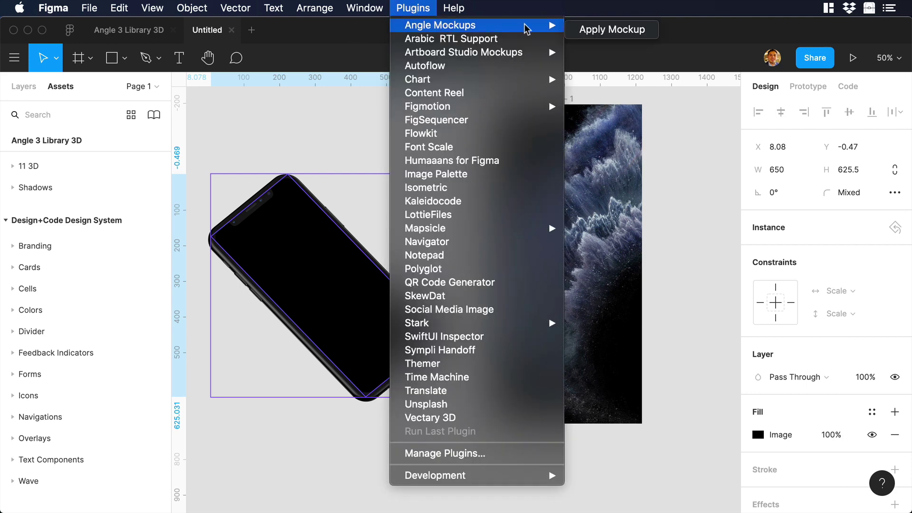
pyautogui.click(589, 29)
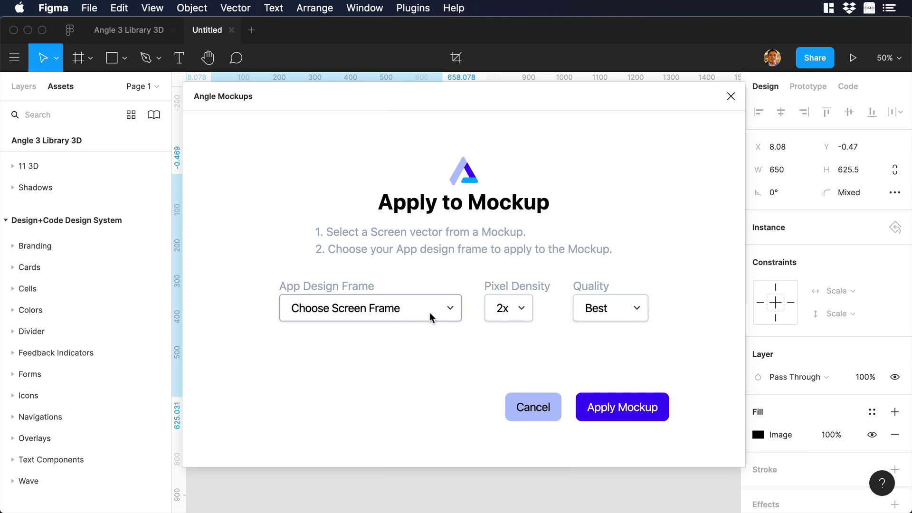
pyautogui.click(430, 309)
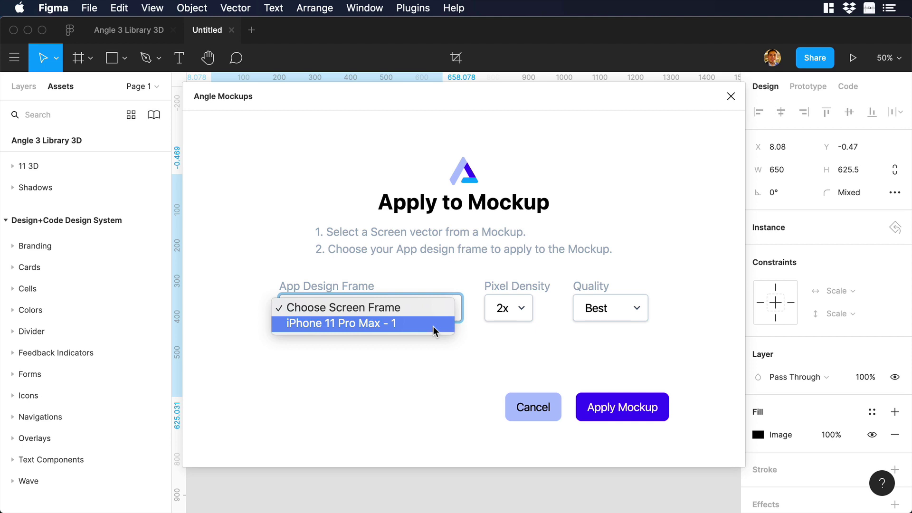
pyautogui.click(433, 327)
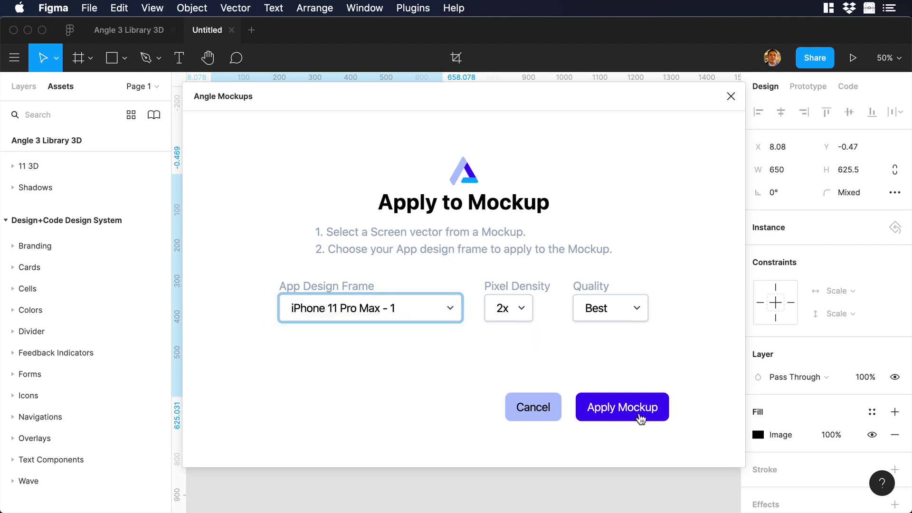
pyautogui.click(635, 416)
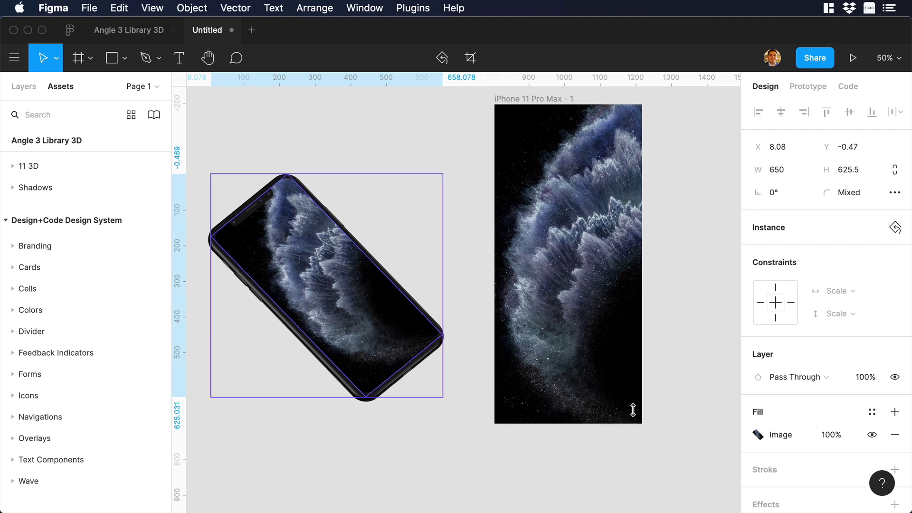
# Place a 3D Galaxy phone from Angle 3 Library 3D beside the wallpaper frame.
pyautogui.hscroll(10, 632, 410)
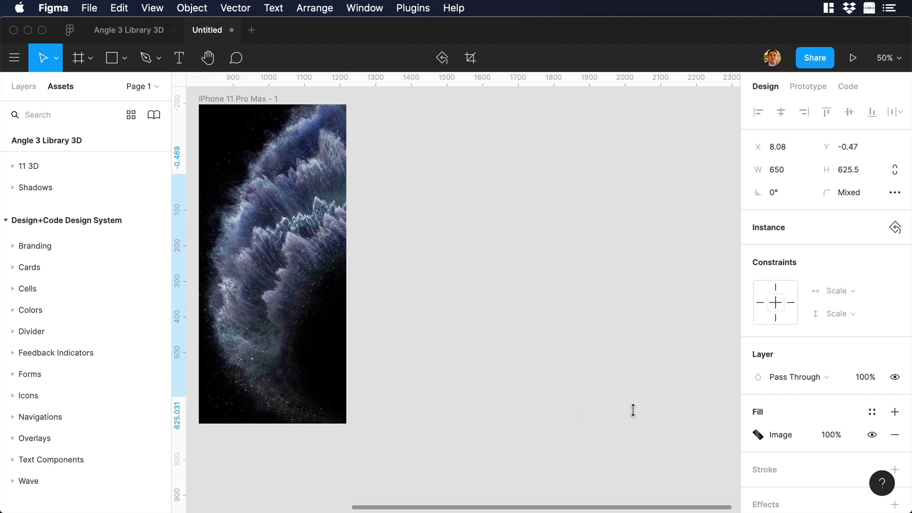
pyautogui.click(153, 114)
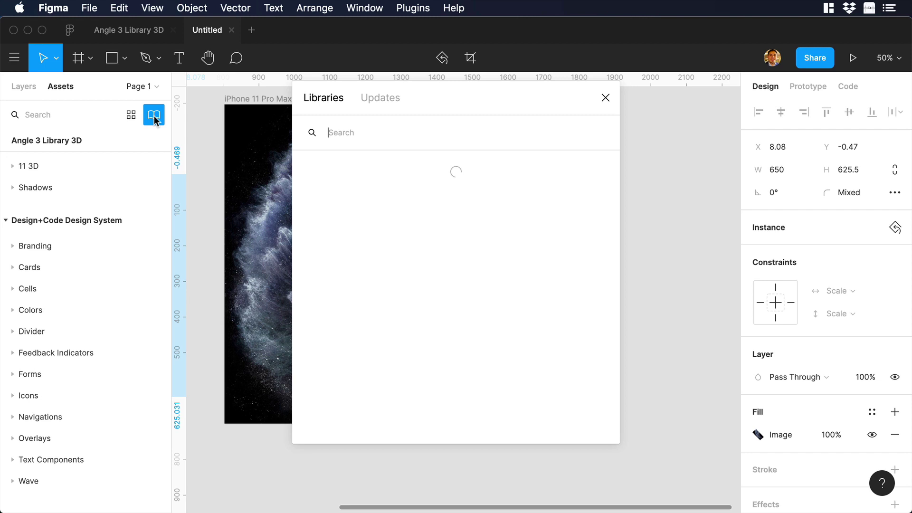
pyautogui.click(414, 331)
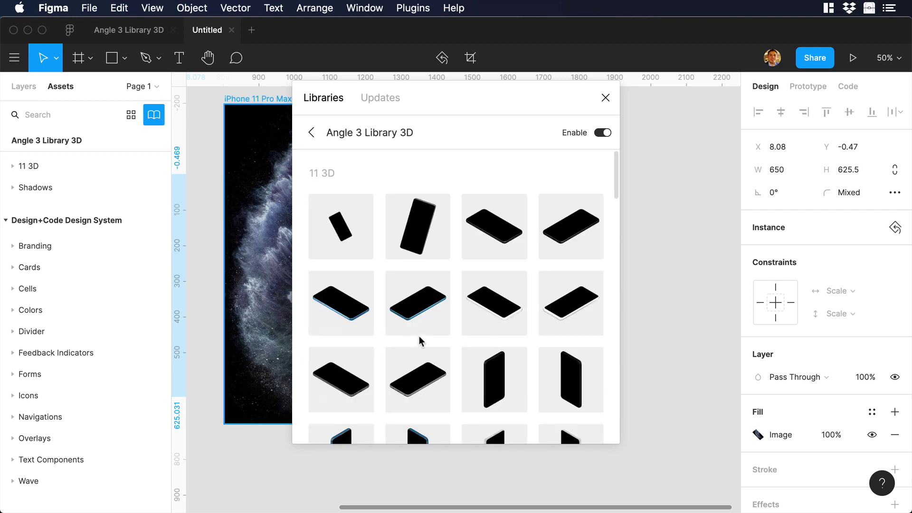
pyautogui.moveTo(426, 309); pyautogui.dragTo(683, 309)
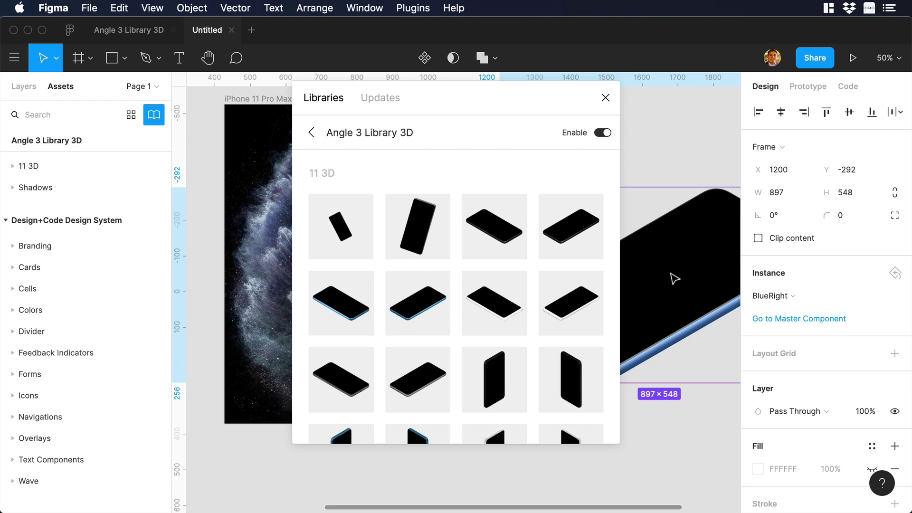
pyautogui.click(605, 99)
pyautogui.moveTo(645, 244); pyautogui.dragTo(545, 247)
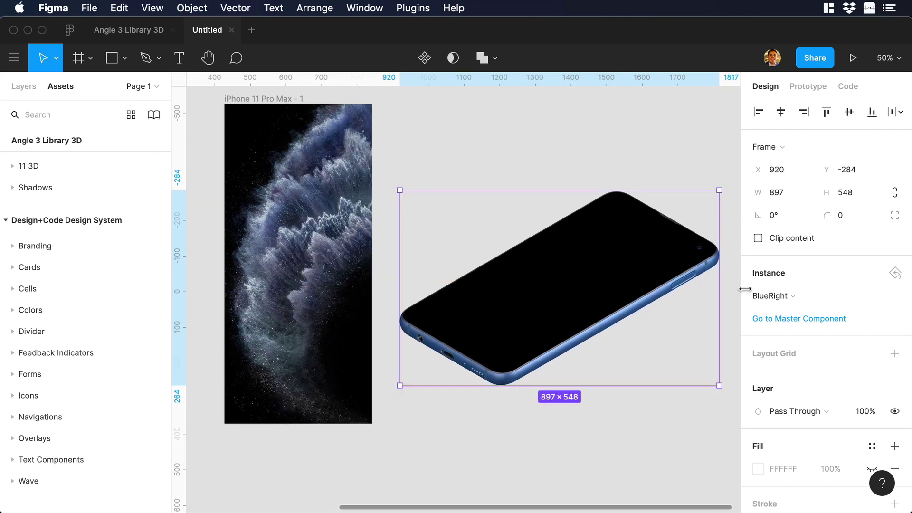
# Switch the Galaxy phone instance to the black BlackRight variant.
pyautogui.click(778, 295)
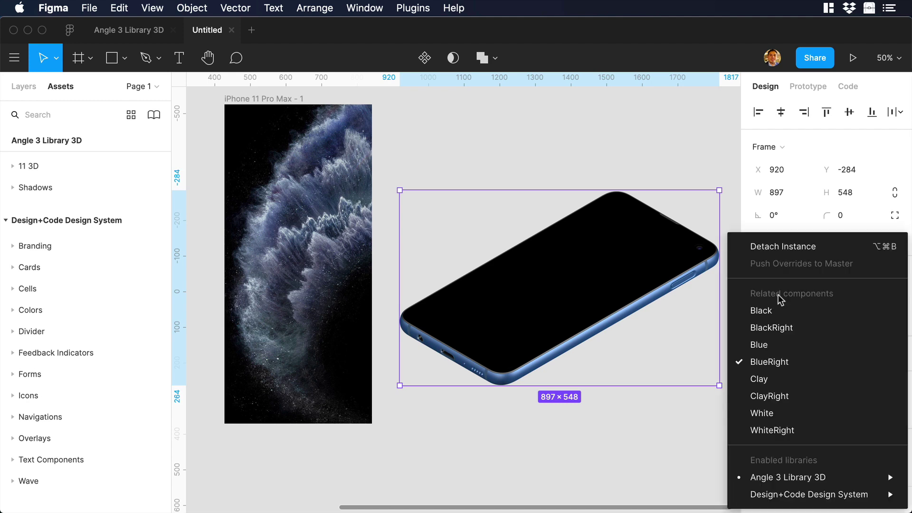
pyautogui.click(782, 395)
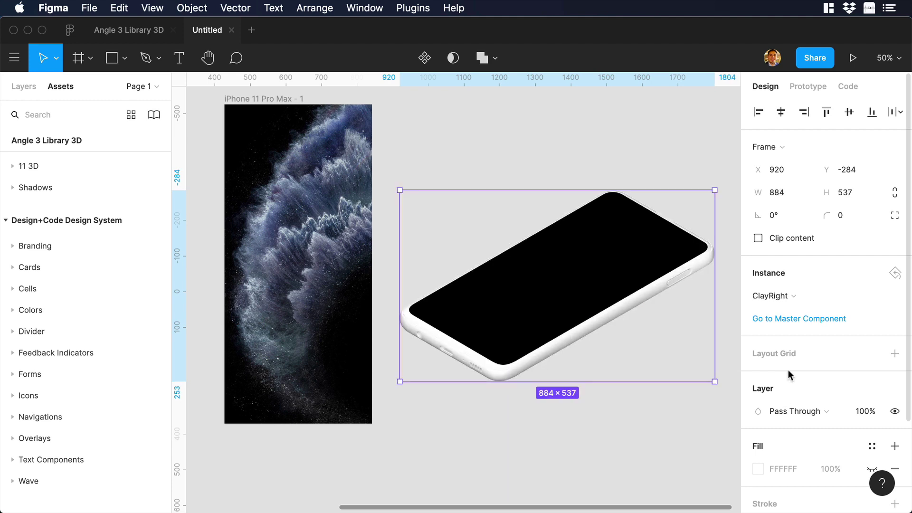
pyautogui.click(786, 294)
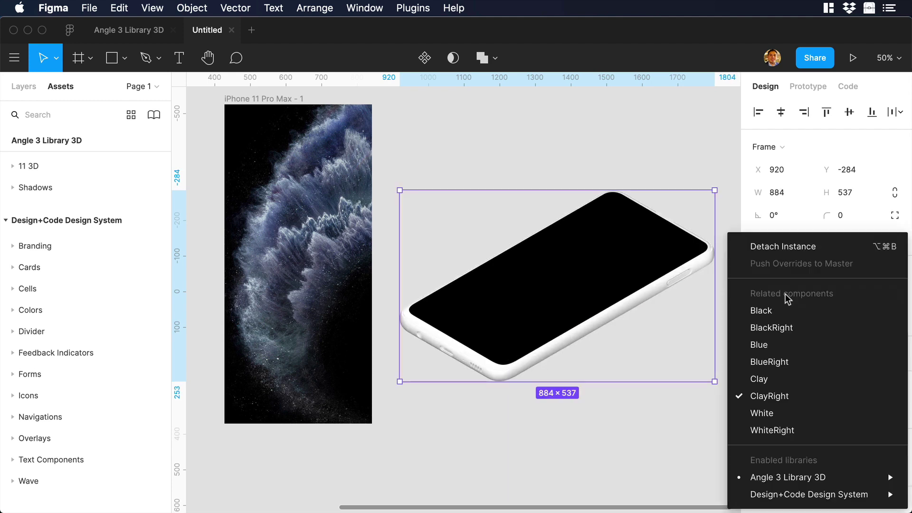
pyautogui.click(784, 327)
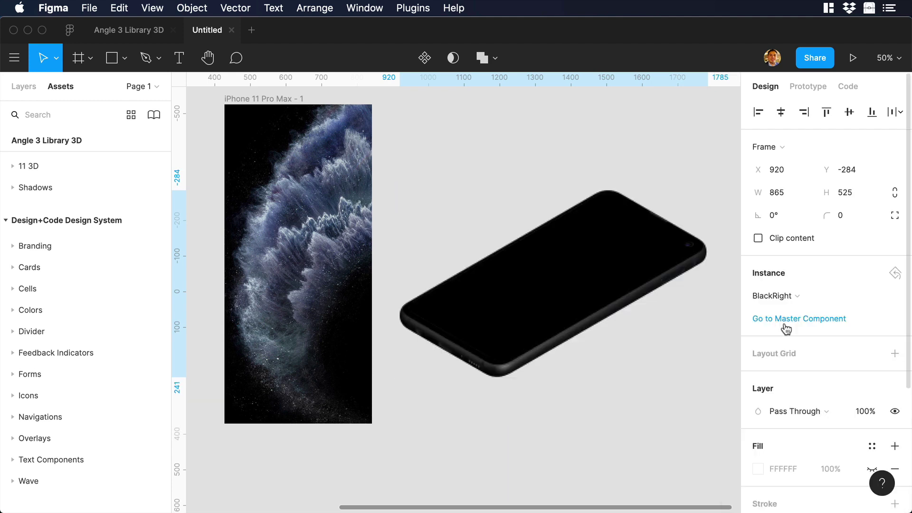
# Select the Galaxy's screen layer and apply the iPhone 11 Pro Max - 1 wallpaper via Angle Mockups.
pyautogui.keyDown('super'); pyautogui.click(576, 280); pyautogui.keyUp('super')
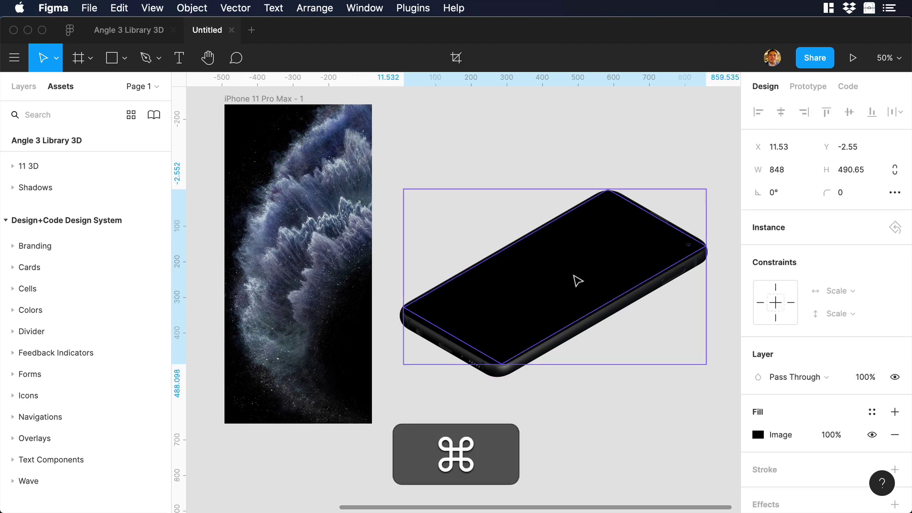
pyautogui.click(404, 7)
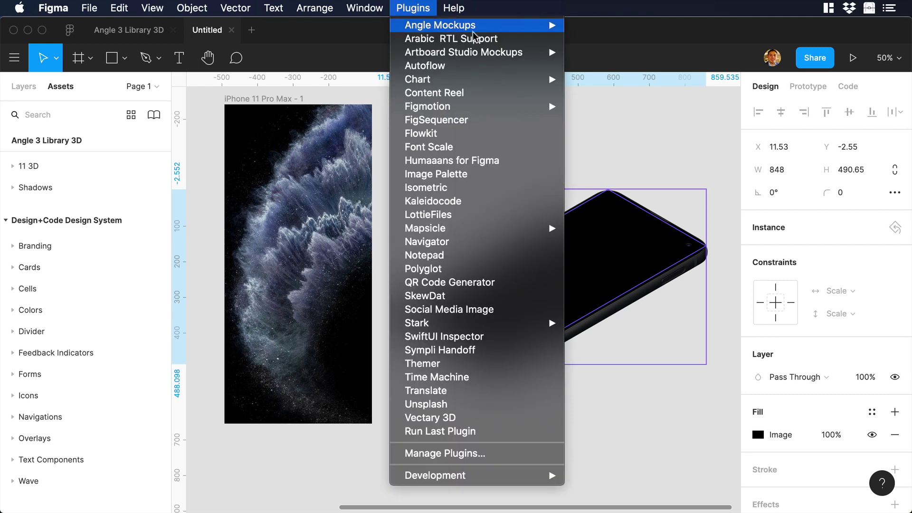
pyautogui.moveTo(473, 29)
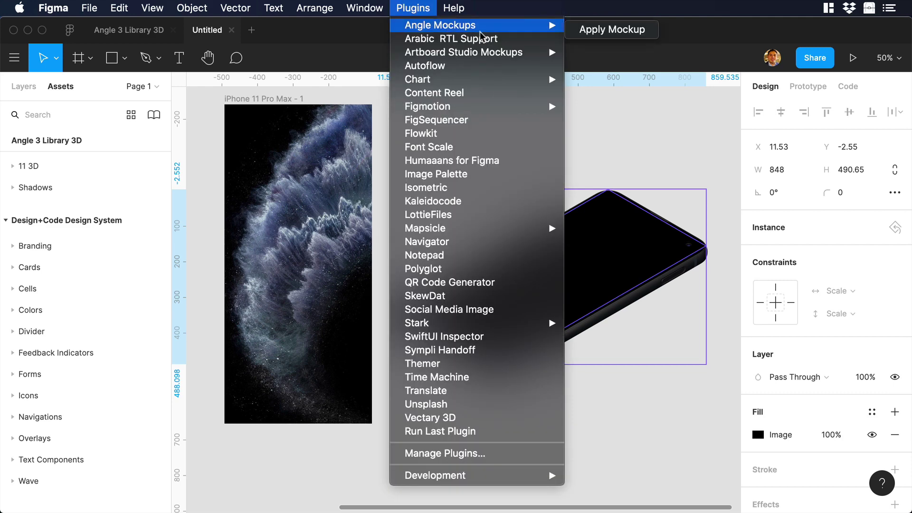
pyautogui.click(570, 27)
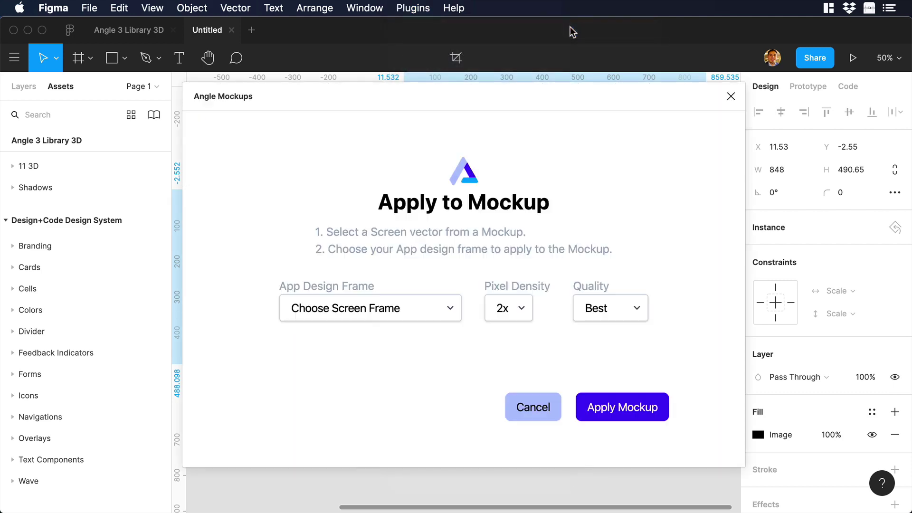
pyautogui.click(405, 309)
pyautogui.click(405, 324)
pyautogui.click(605, 409)
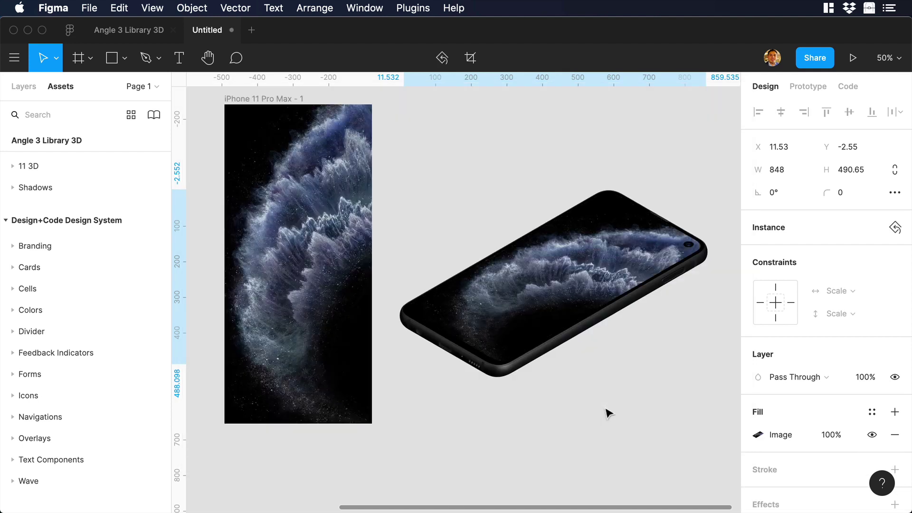
pyautogui.click(608, 413)
pyautogui.press('super+minus')
pyautogui.hscroll(-5, 608, 413)
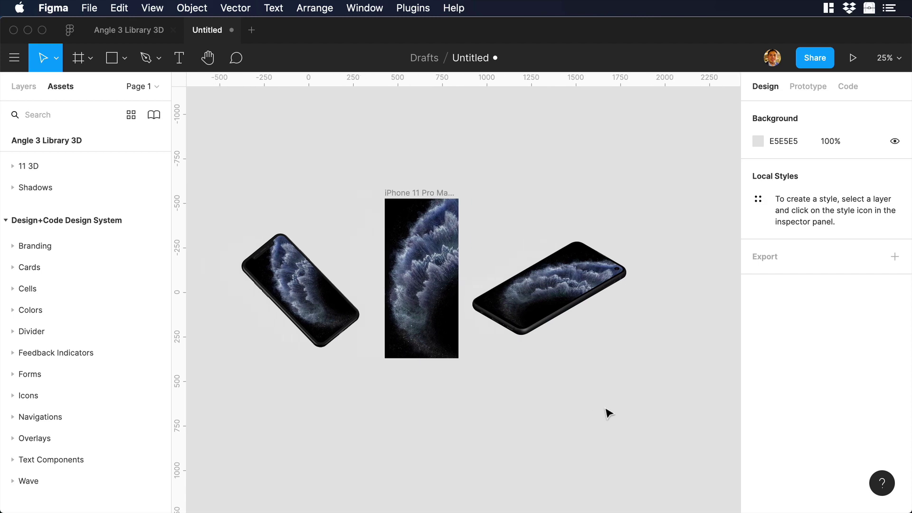